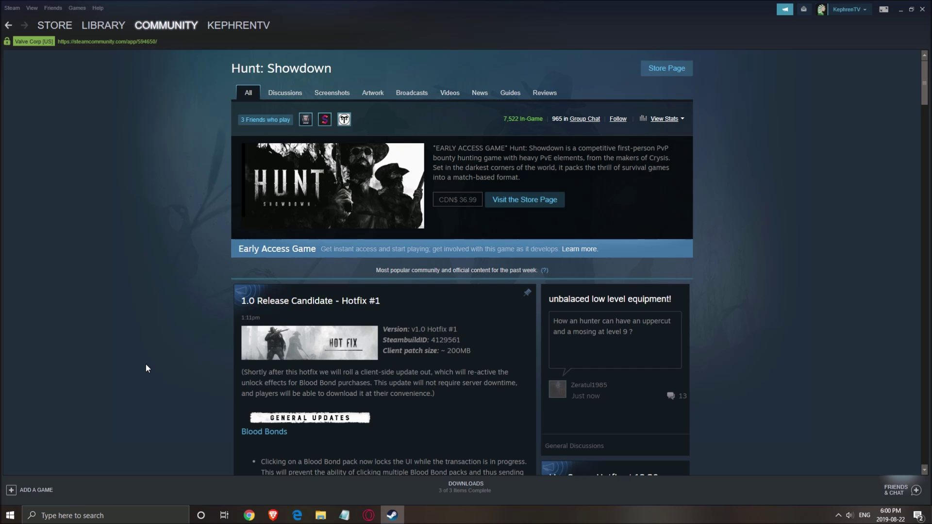
{"action": "scroll", "coordinate": [158, 272], "scroll_direction": "down", "scroll_amount": 5}
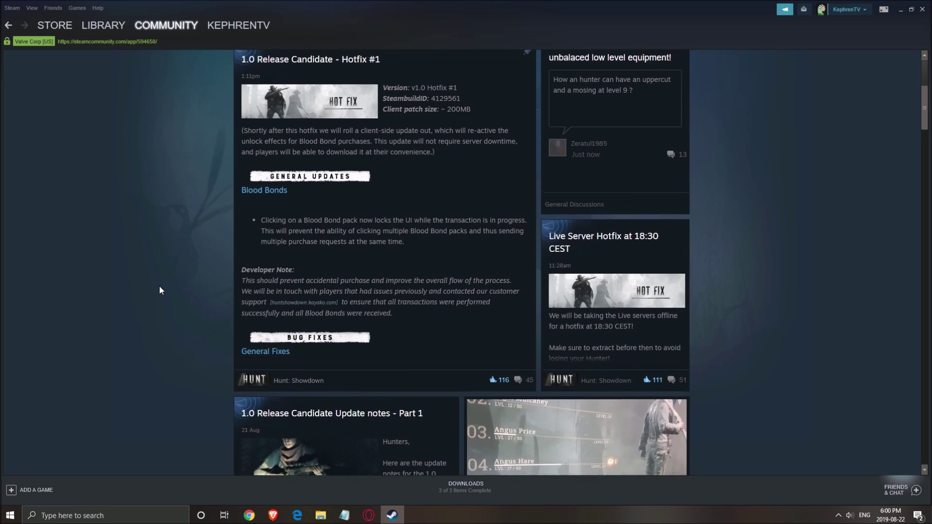
{"action": "scroll", "coordinate": [158, 287], "scroll_direction": "up", "scroll_amount": 5}
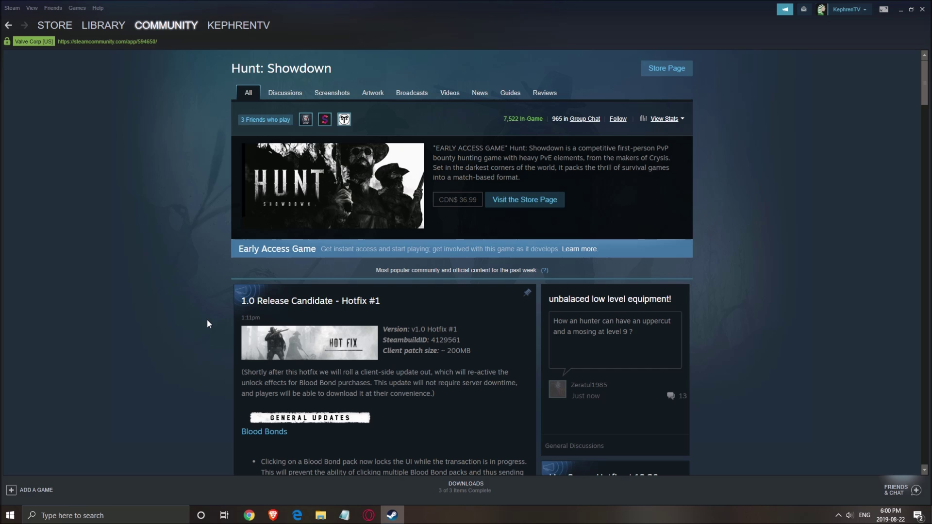
Step: Search Windows for Game Mode and open the Game Mode settings
{"action": "left_click", "coordinate": [90, 518]}
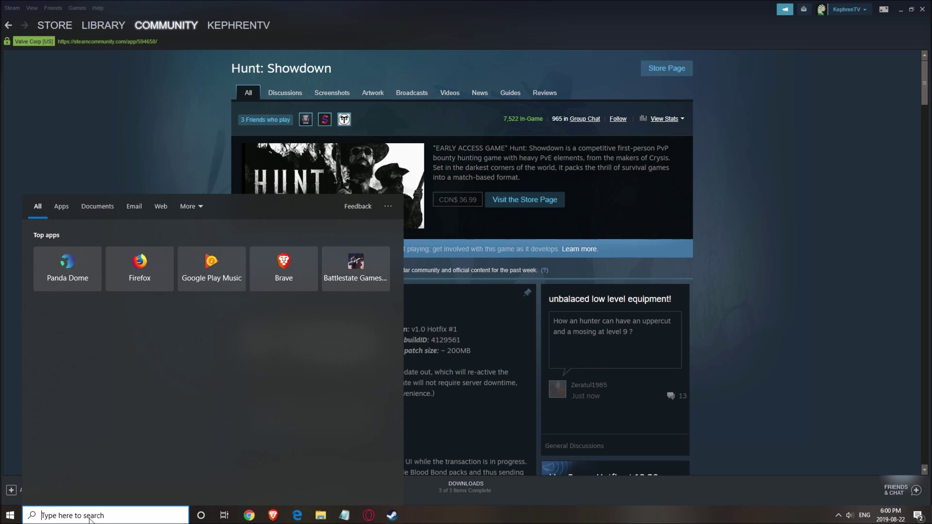
{"action": "type", "text": "gamemod"}
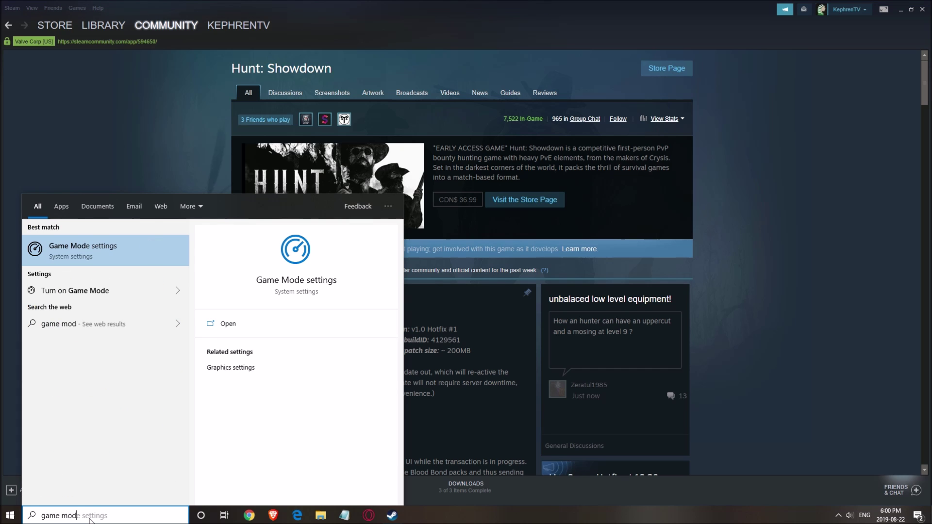
{"action": "key", "text": "Return"}
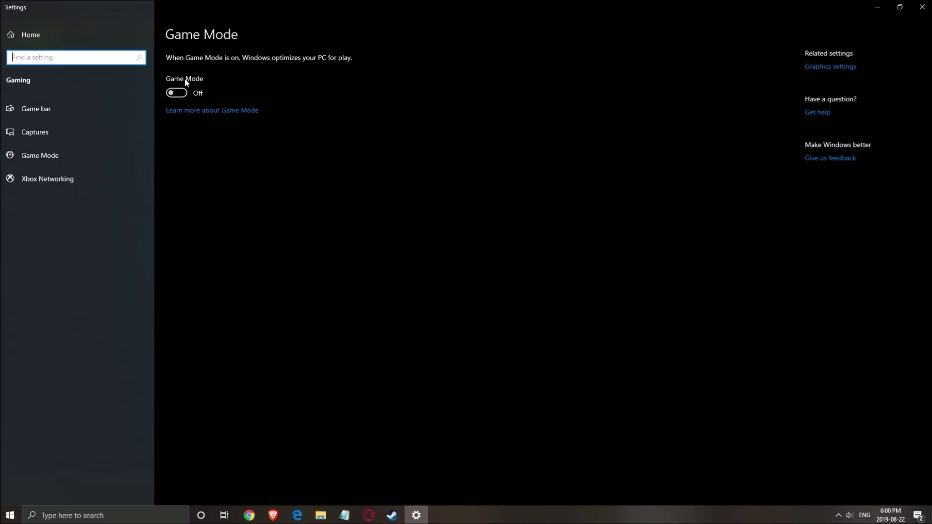
Step: Review the Game bar and Captures settings for recording options, and close the Settings window
{"action": "left_click", "coordinate": [46, 107]}
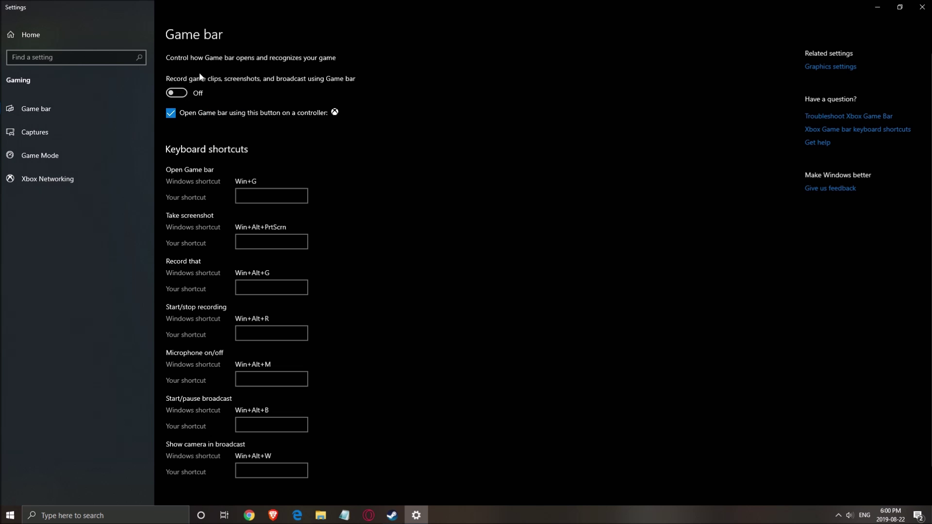
{"action": "left_click", "coordinate": [36, 135]}
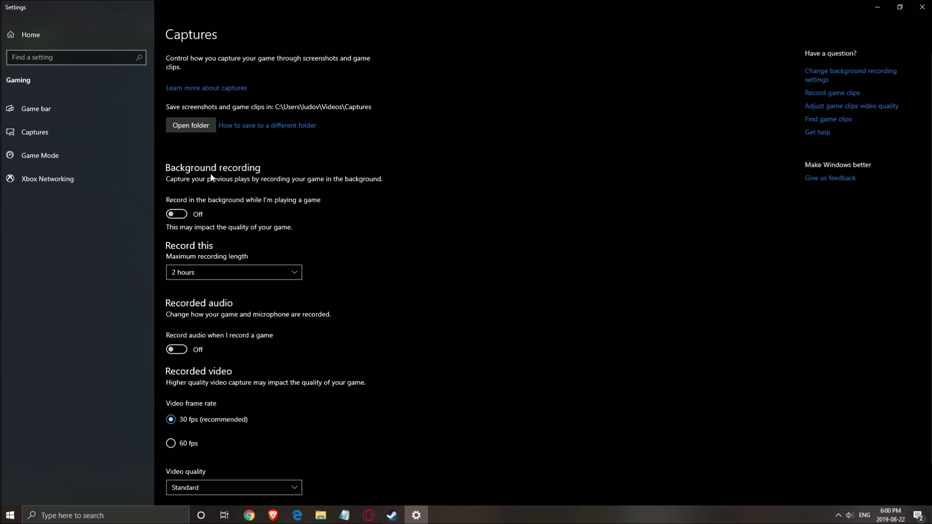
{"action": "scroll", "coordinate": [190, 194], "scroll_direction": "down", "scroll_amount": 2}
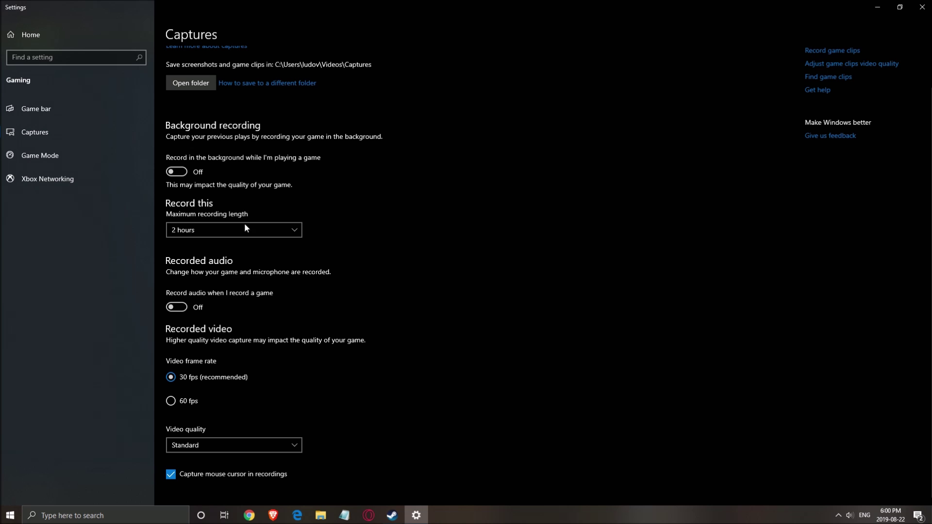
{"action": "scroll", "coordinate": [235, 328], "scroll_direction": "up", "scroll_amount": 2}
{"action": "left_click", "coordinate": [923, 6]}
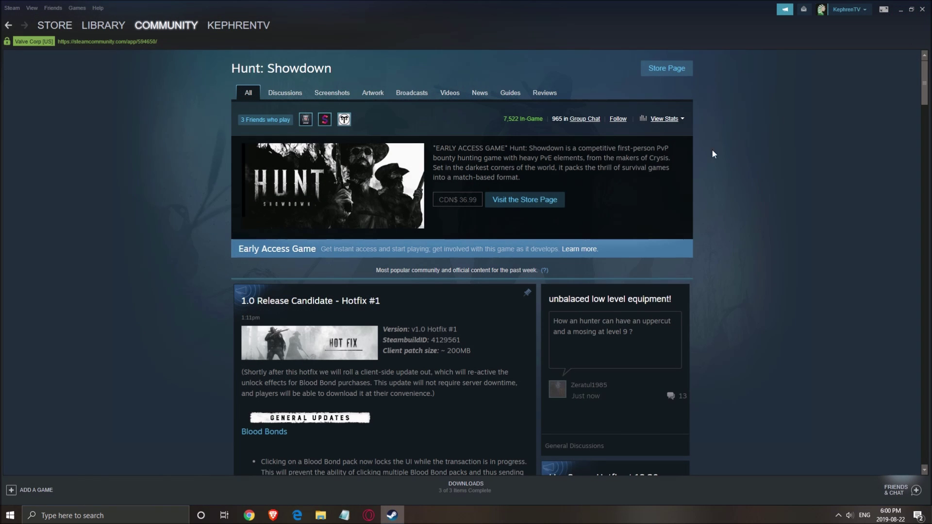
Step: Bring up Intelligent standby list cleaner from the background apps, examine its memory purge settings, and minimize it
{"action": "left_click", "coordinate": [839, 516]}
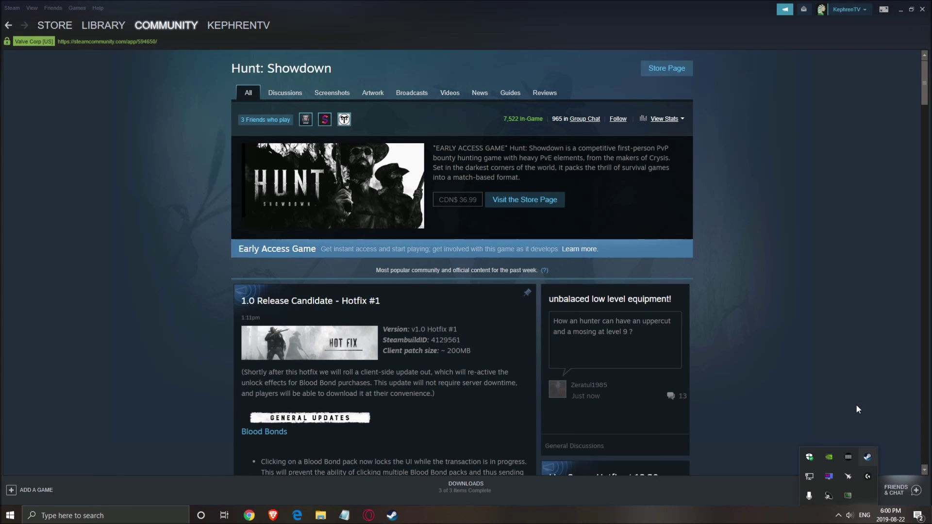
{"action": "left_click", "coordinate": [850, 498]}
{"action": "left_click_drag", "start_coordinate": [538, 166], "coordinate": [453, 150]}
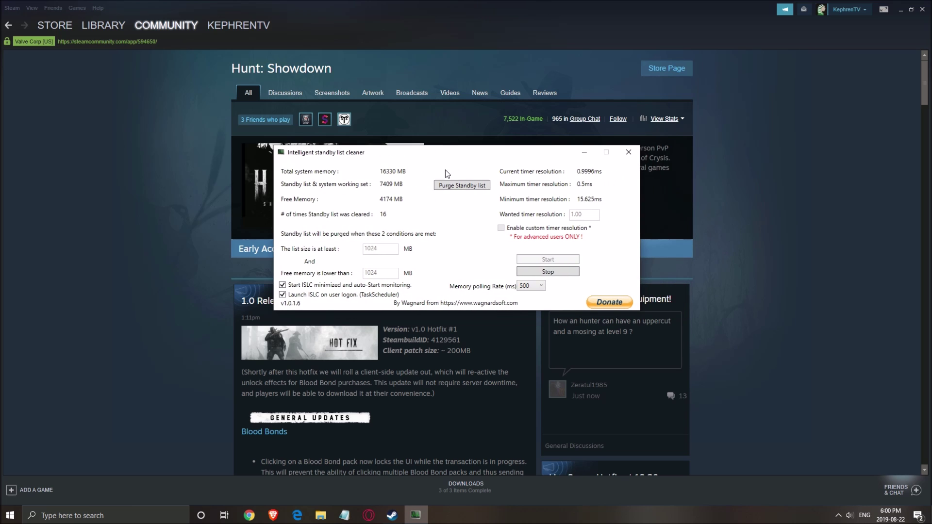
{"action": "left_click_drag", "start_coordinate": [318, 160], "coordinate": [321, 167]}
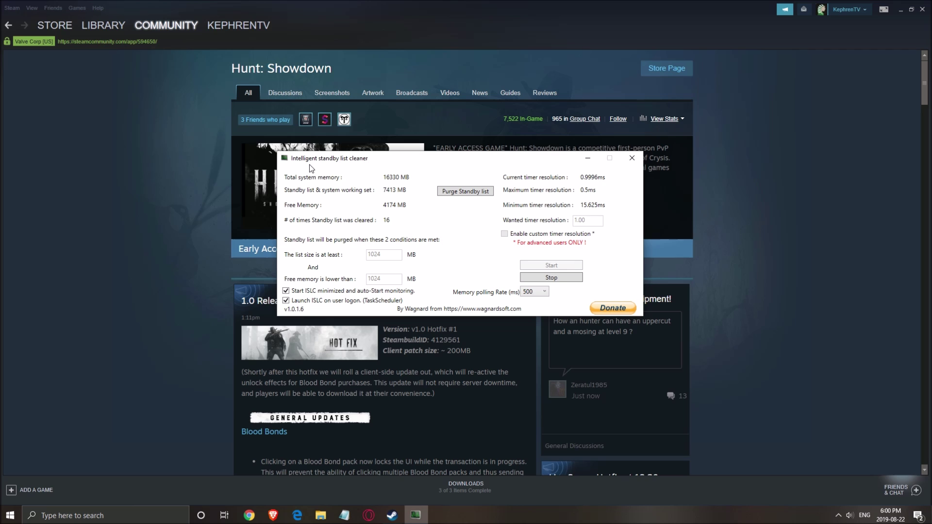
{"action": "left_click_drag", "start_coordinate": [437, 158], "coordinate": [394, 209]}
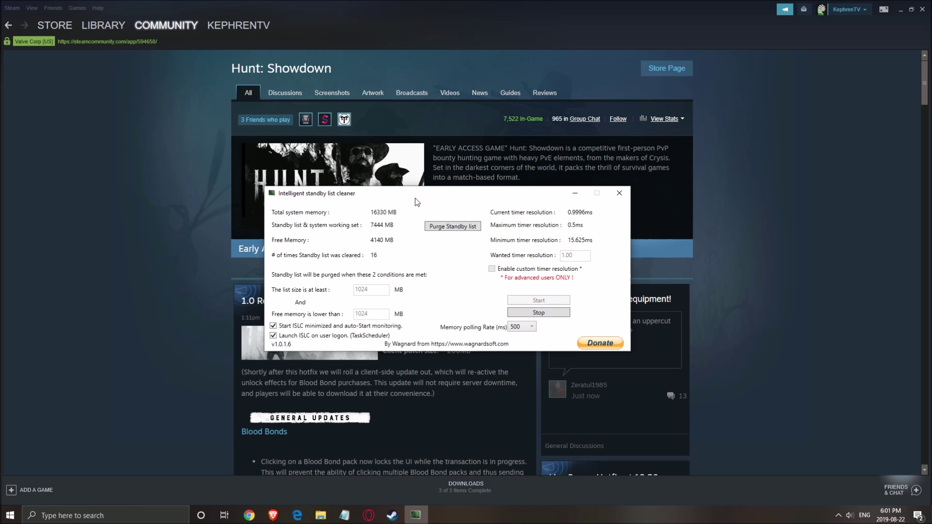
{"action": "left_click_drag", "start_coordinate": [415, 198], "coordinate": [516, 190]}
{"action": "left_click", "coordinate": [676, 193]}
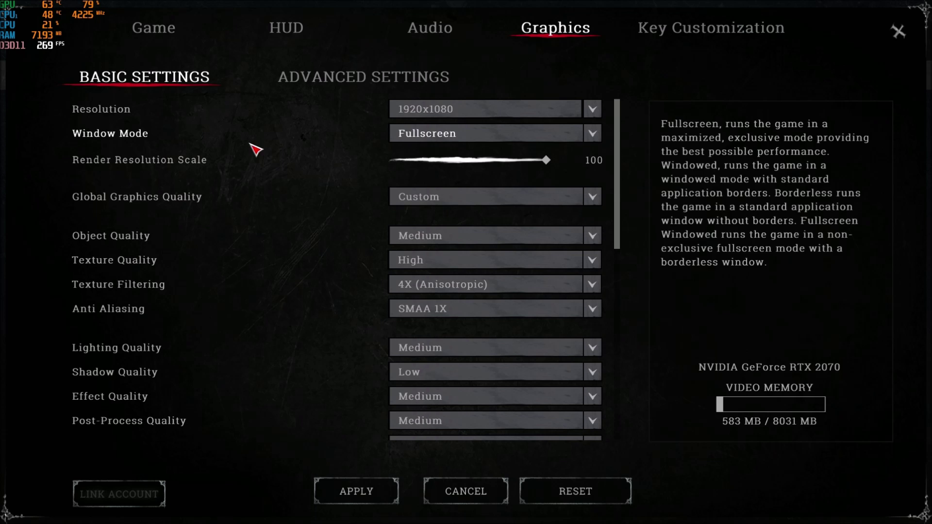
Step: Check the available Window Mode options in the game's basic graphics settings, and set Object Quality to Medium
{"action": "left_click", "coordinate": [598, 136]}
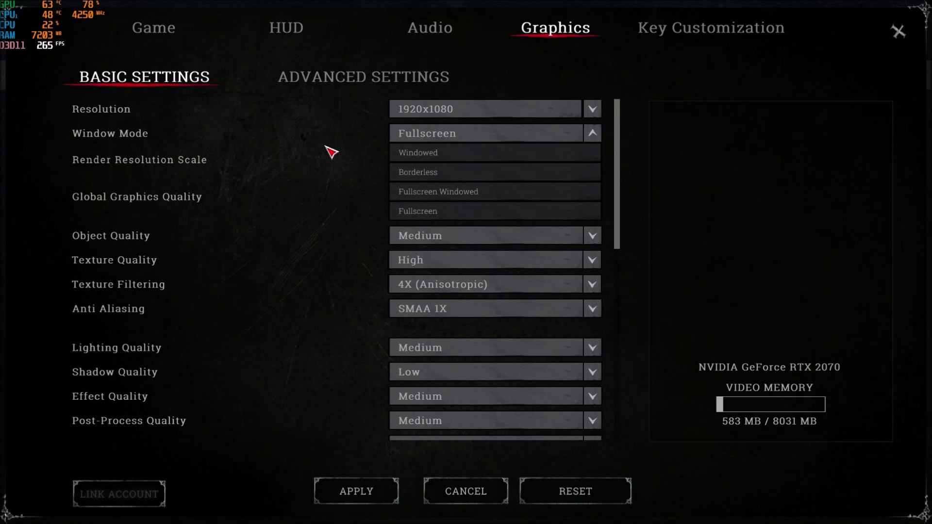
{"action": "left_click", "coordinate": [315, 145]}
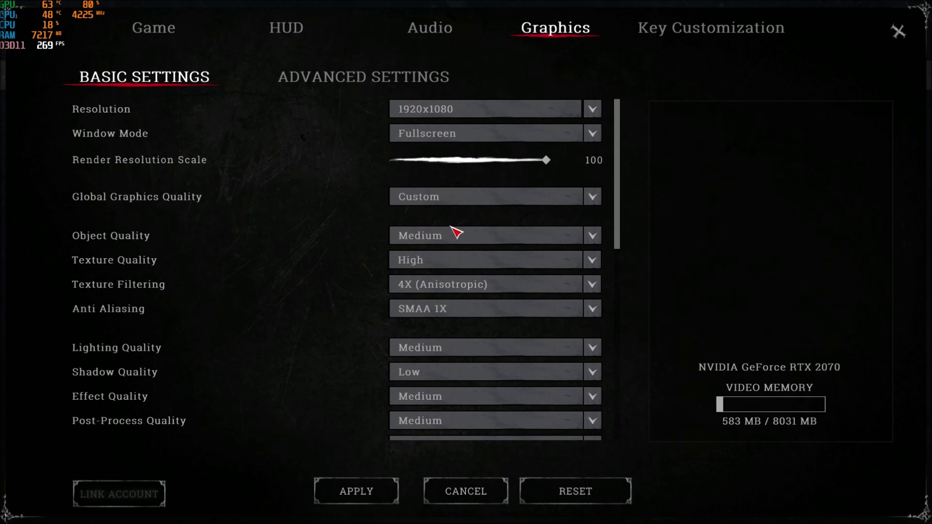
{"action": "left_click", "coordinate": [442, 241]}
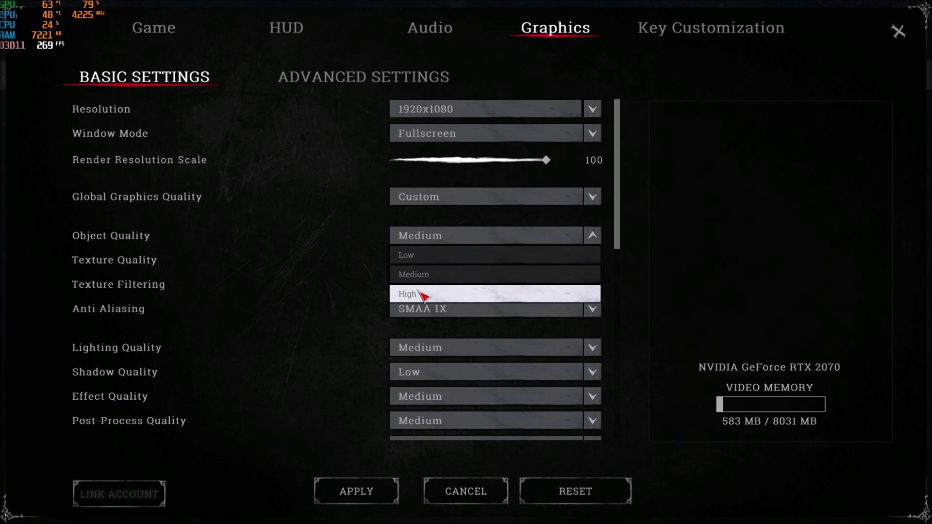
{"action": "left_click", "coordinate": [422, 275]}
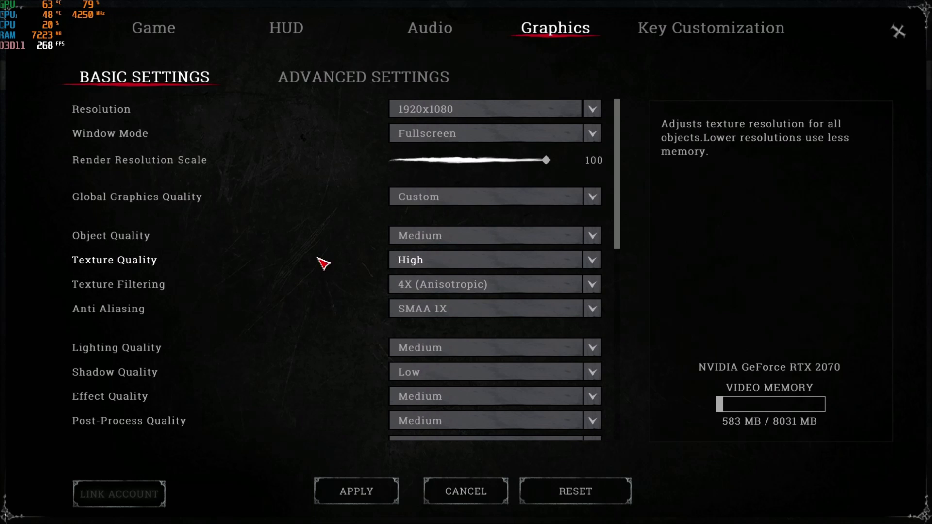
Step: Set Texture Quality to High and Texture Filtering to 4X (Anisotropic)
{"action": "left_click", "coordinate": [416, 262]}
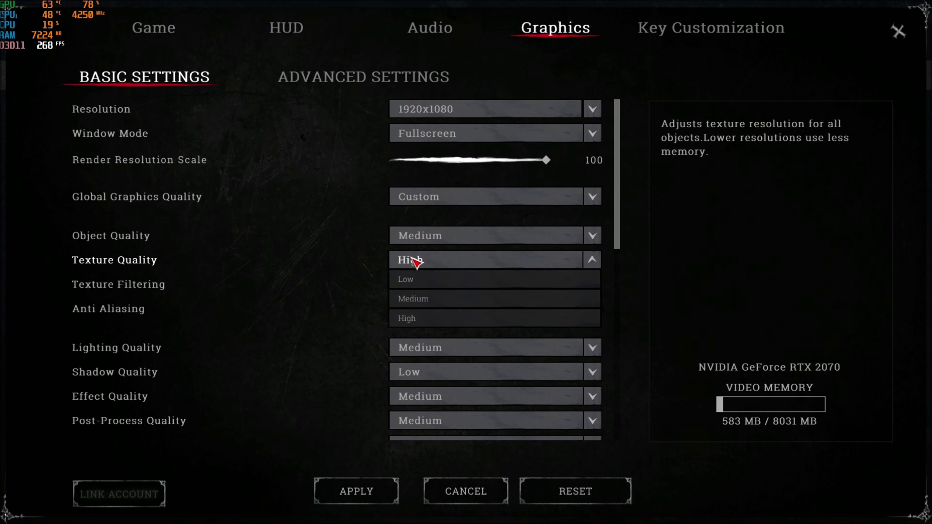
{"action": "left_click", "coordinate": [416, 312]}
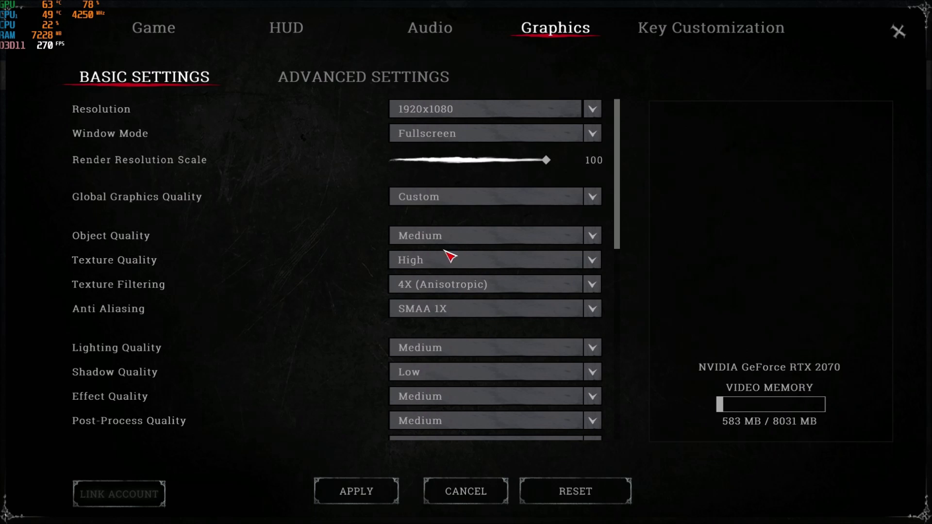
{"action": "left_click", "coordinate": [403, 291]}
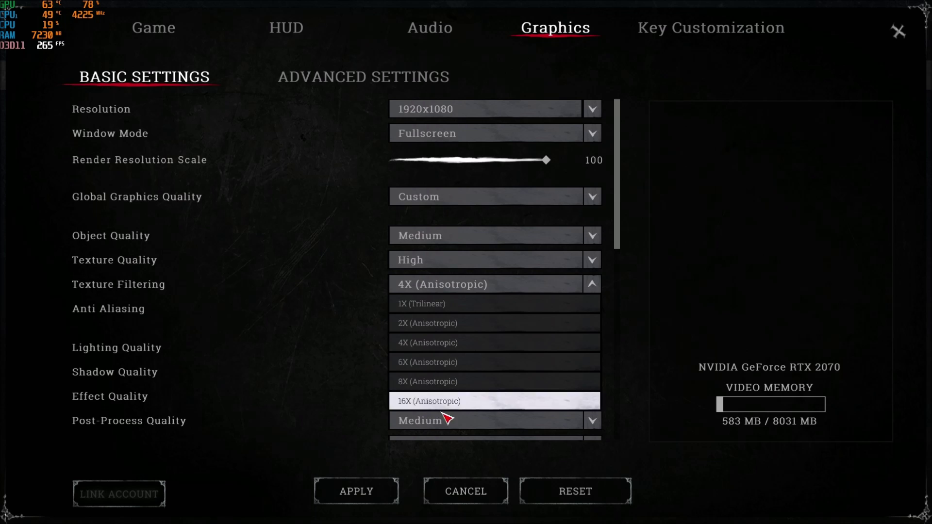
{"action": "left_click", "coordinate": [444, 341]}
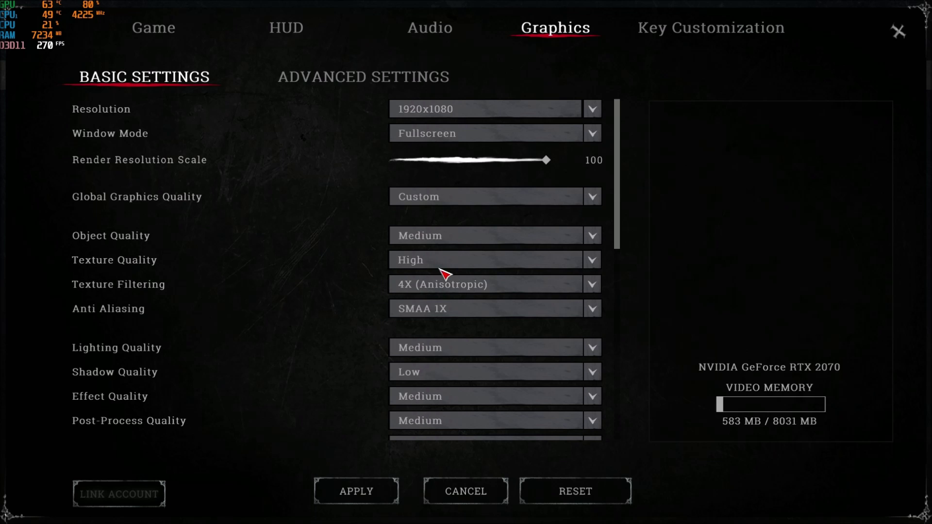
Step: Review the Anti Aliasing options and select SMAA 1X
{"action": "left_click", "coordinate": [427, 309]}
{"action": "scroll", "coordinate": [307, 321], "scroll_direction": "down", "scroll_amount": 1}
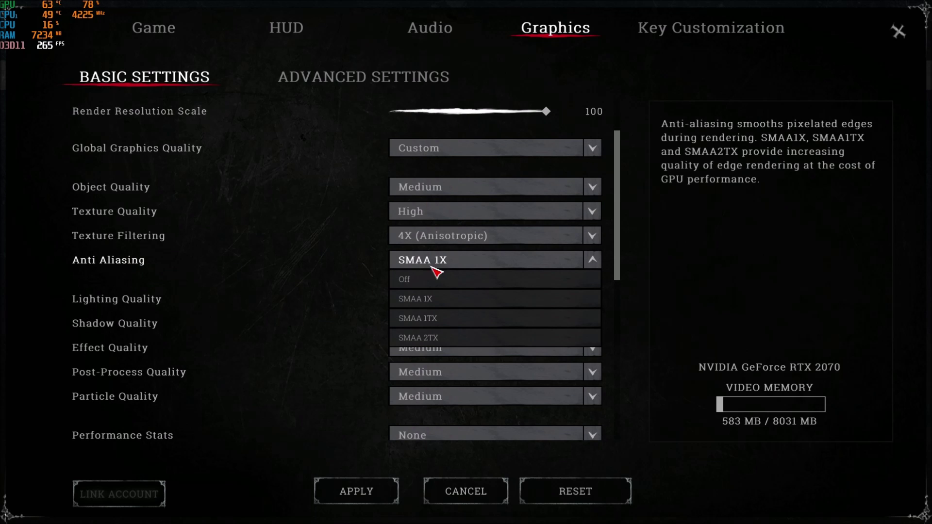
{"action": "left_click", "coordinate": [453, 298]}
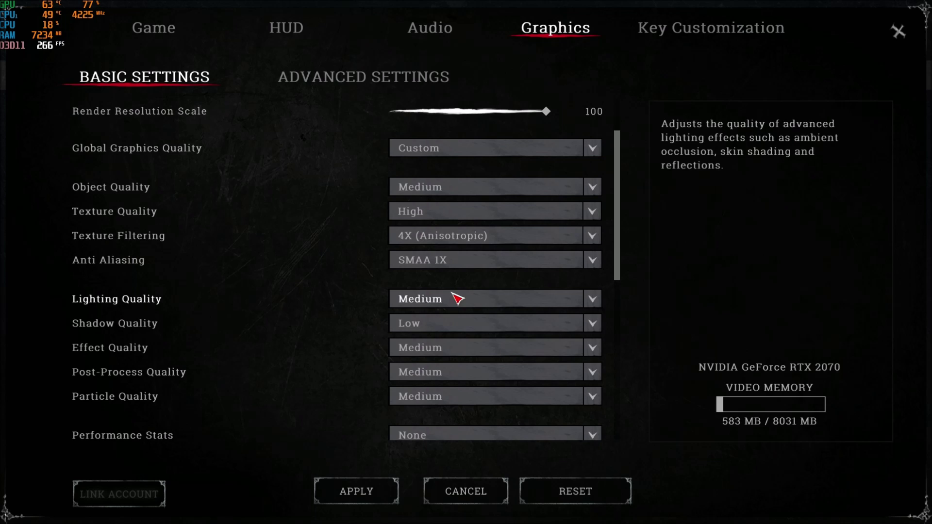
{"action": "left_click", "coordinate": [435, 260]}
{"action": "scroll", "coordinate": [437, 342], "scroll_direction": "down", "scroll_amount": 2}
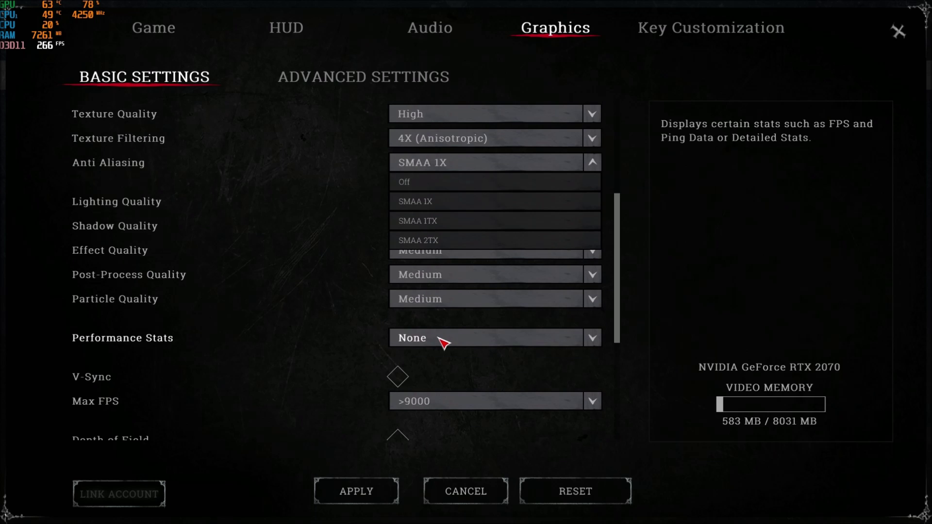
{"action": "left_click", "coordinate": [447, 202]}
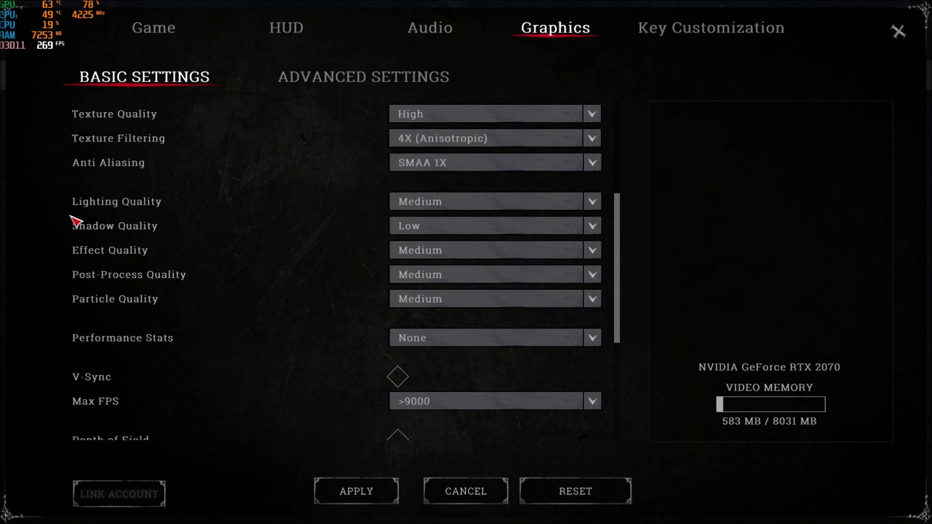
Step: Examine the available Lighting Quality options
{"action": "left_click", "coordinate": [435, 203]}
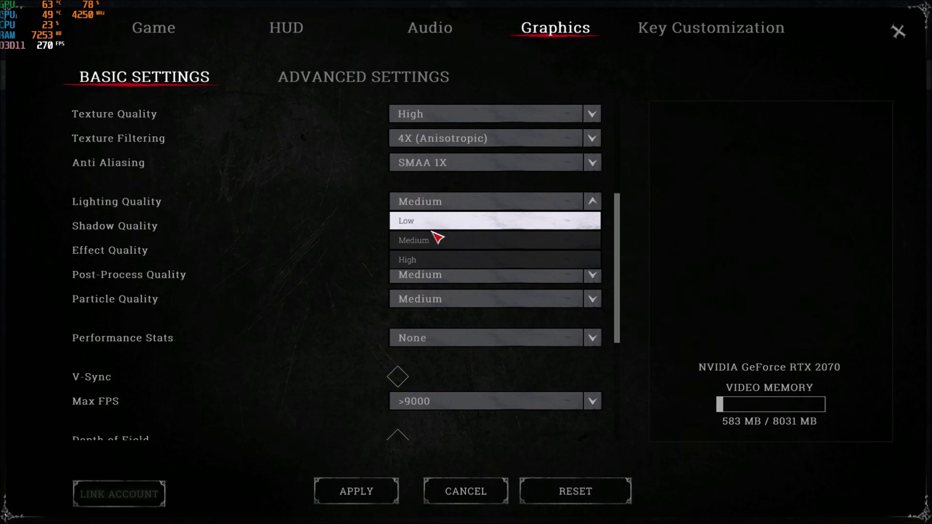
{"action": "left_click", "coordinate": [313, 206]}
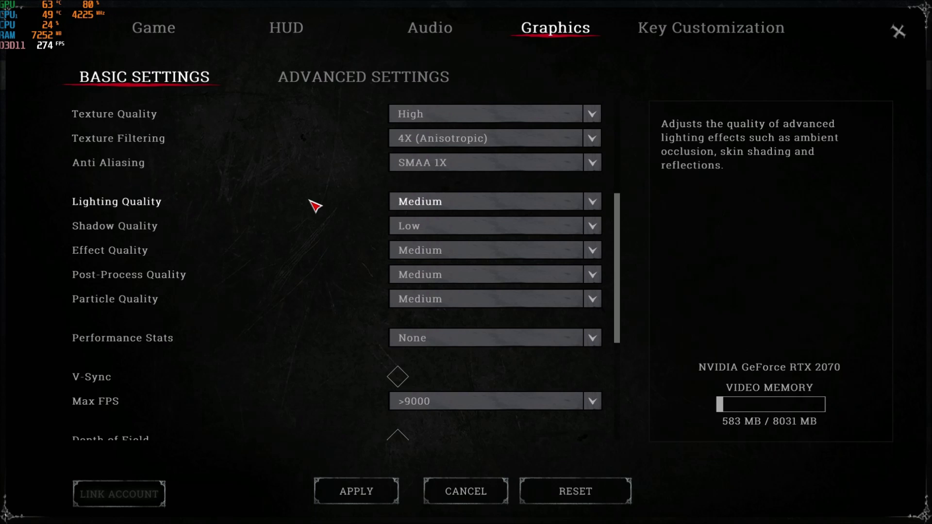
{"action": "left_click", "coordinate": [423, 204]}
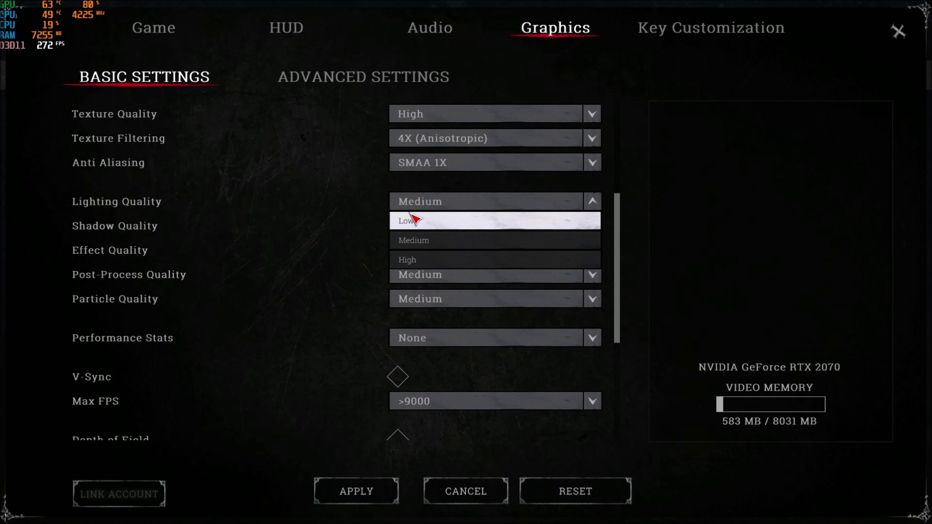
{"action": "left_click", "coordinate": [304, 190]}
{"action": "left_click", "coordinate": [444, 202]}
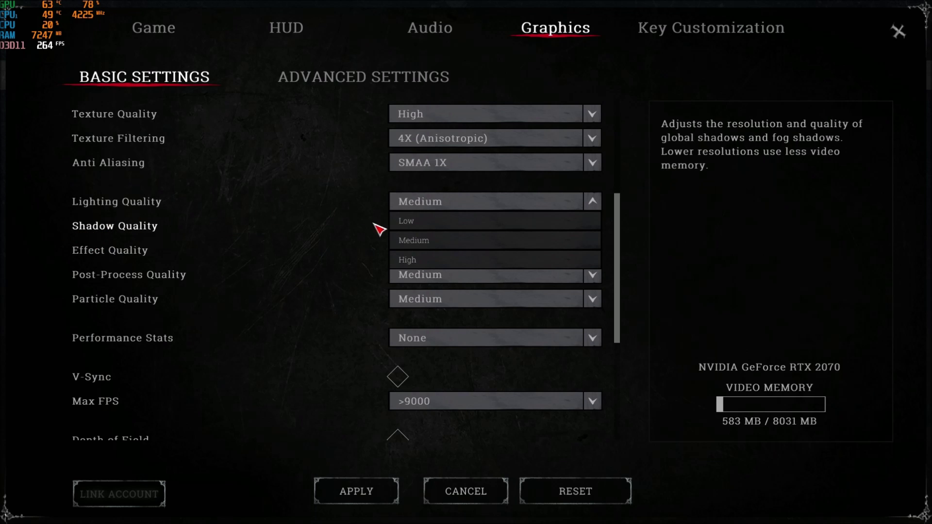
Step: Examine the available Shadow Quality options and the description of Effect Quality
{"action": "left_click", "coordinate": [408, 228]}
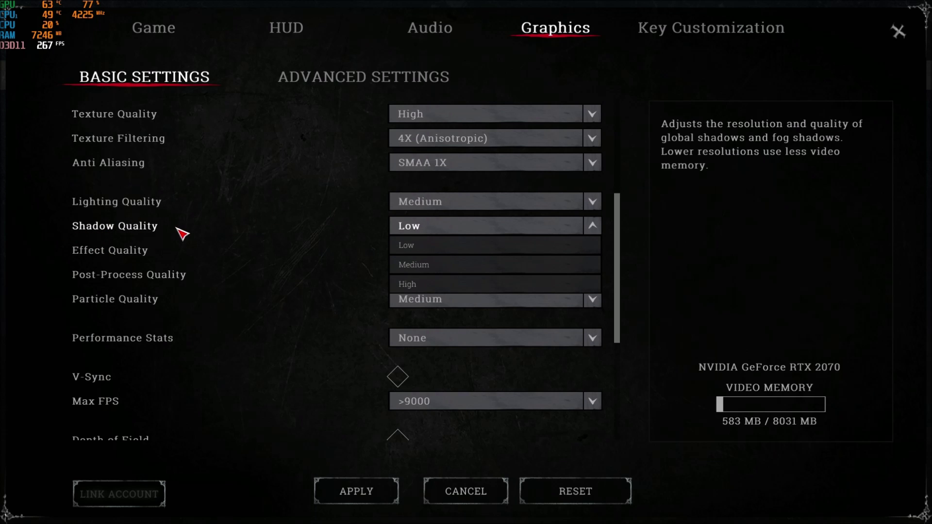
{"action": "left_click", "coordinate": [422, 234]}
{"action": "scroll", "coordinate": [161, 245], "scroll_direction": "up", "scroll_amount": 1}
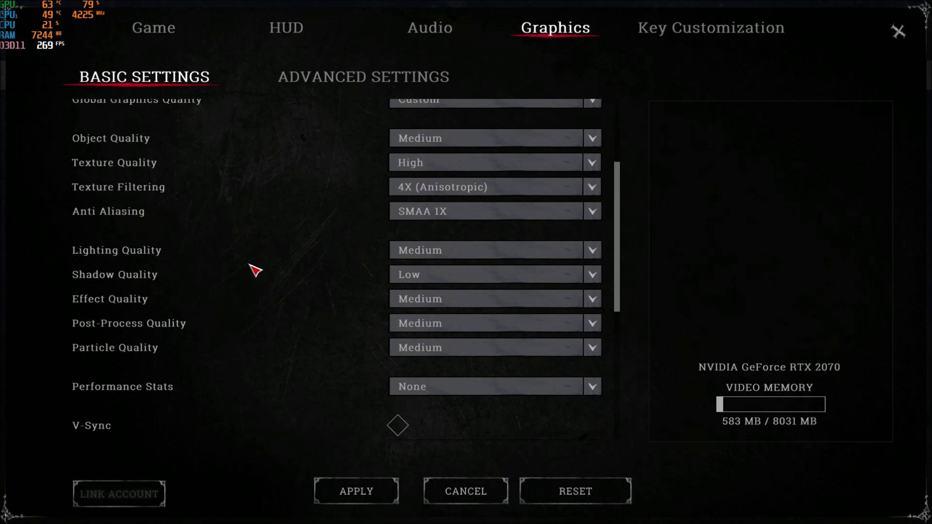
{"action": "left_click", "coordinate": [486, 275]}
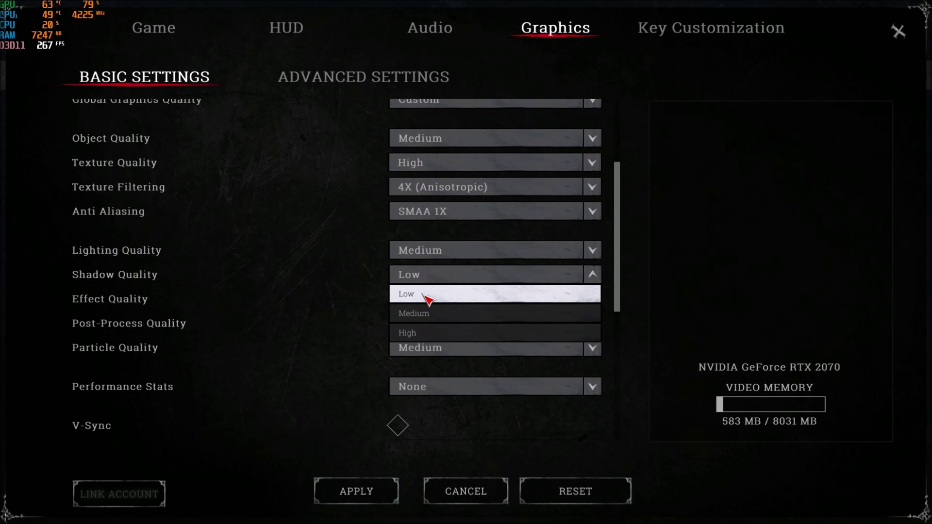
{"action": "left_click", "coordinate": [291, 273]}
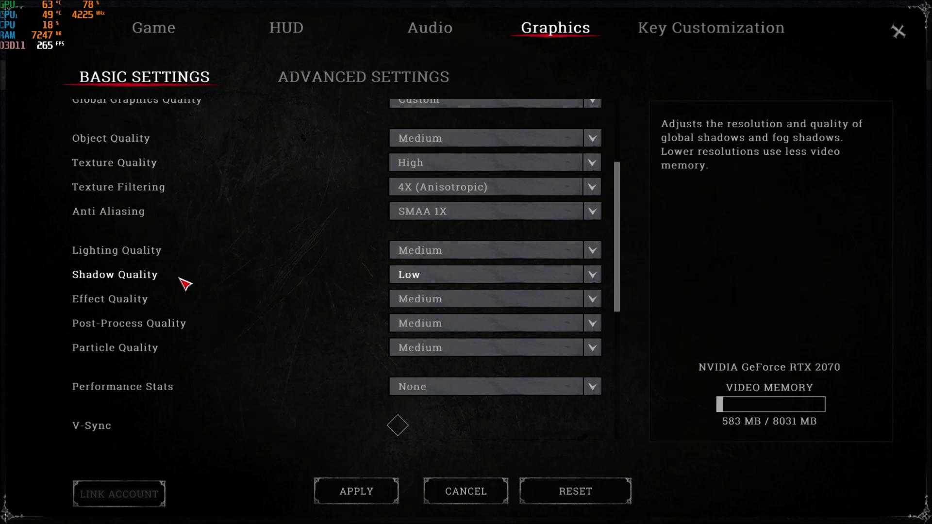
{"action": "scroll", "coordinate": [291, 304], "scroll_direction": "down", "scroll_amount": 2}
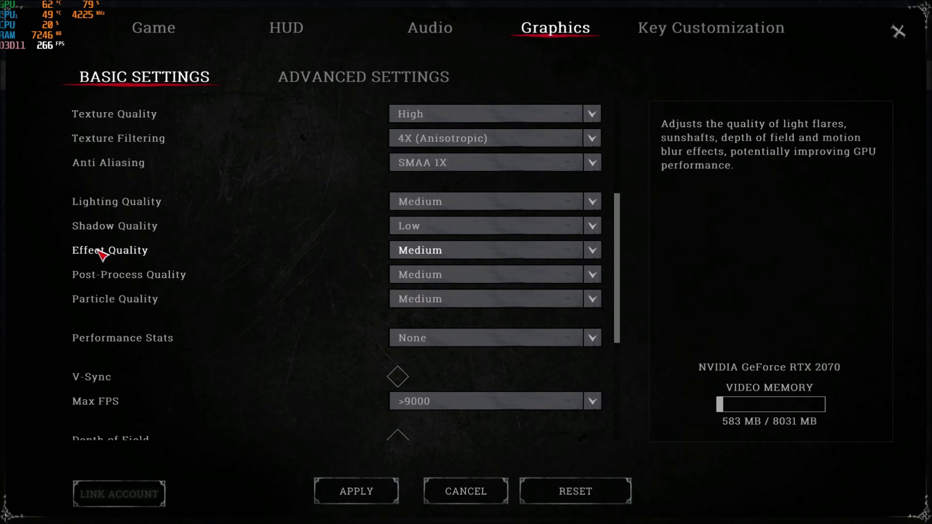
Step: Examine the available Post-Process Quality and Effect Quality options without changing either setting
{"action": "left_click", "coordinate": [395, 282]}
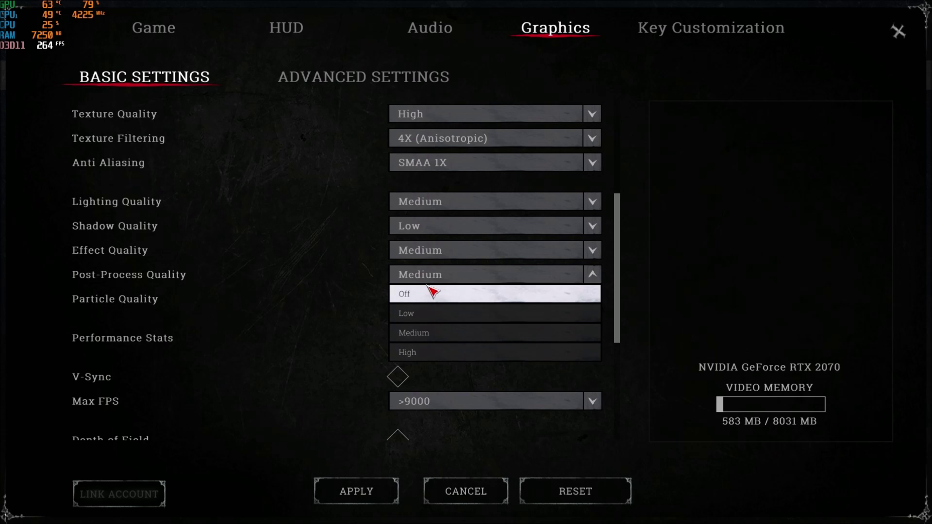
{"action": "left_click", "coordinate": [307, 287]}
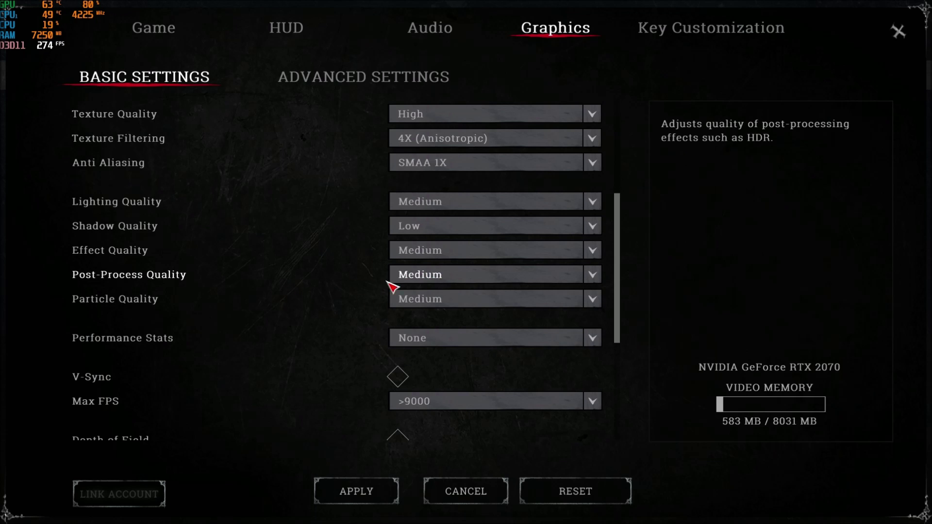
{"action": "left_click", "coordinate": [440, 277]}
{"action": "left_click", "coordinate": [279, 288]}
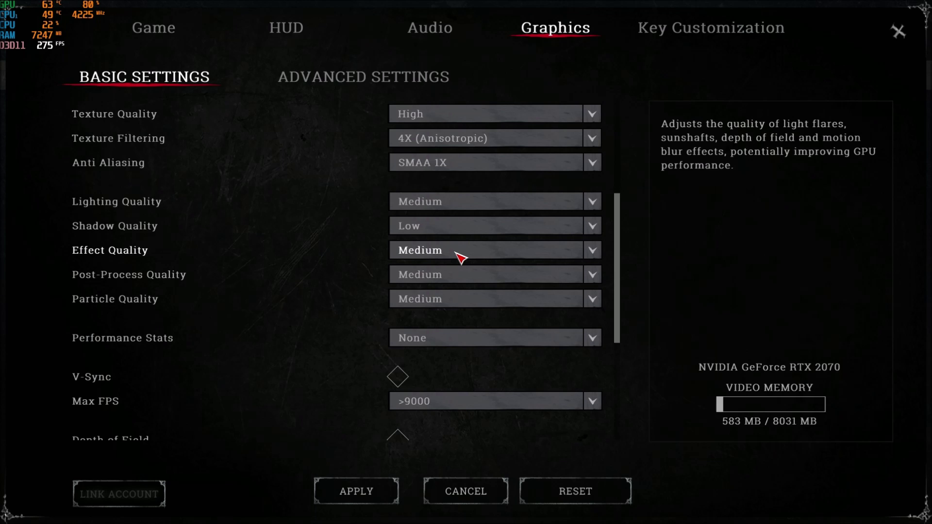
{"action": "left_click", "coordinate": [430, 250]}
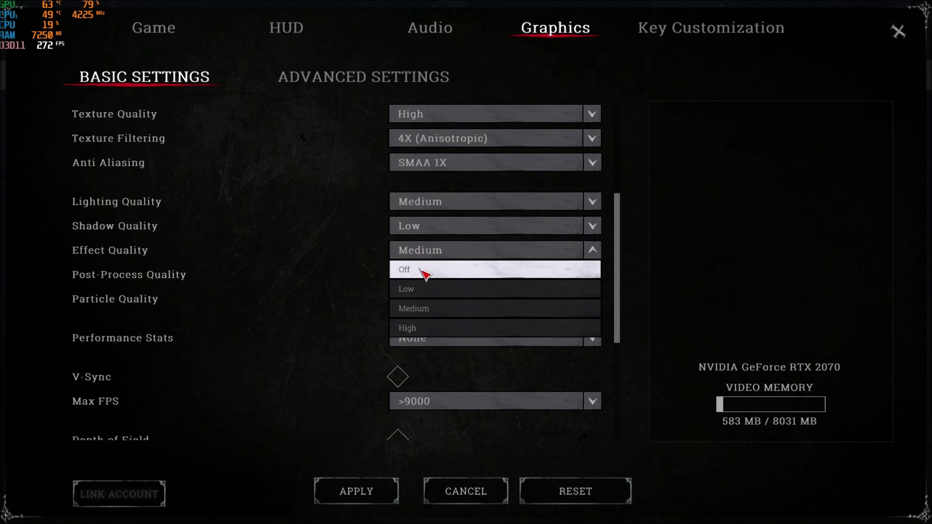
{"action": "left_click", "coordinate": [181, 261]}
Step: Examine the available Particle Quality options, then open the advanced graphics settings
{"action": "scroll", "coordinate": [340, 328], "scroll_direction": "down", "scroll_amount": 1}
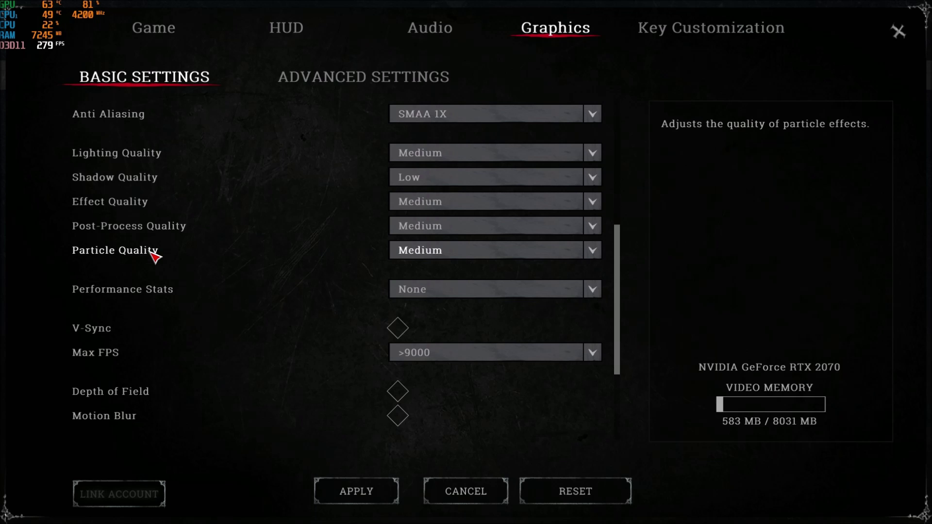
{"action": "left_click", "coordinate": [414, 251]}
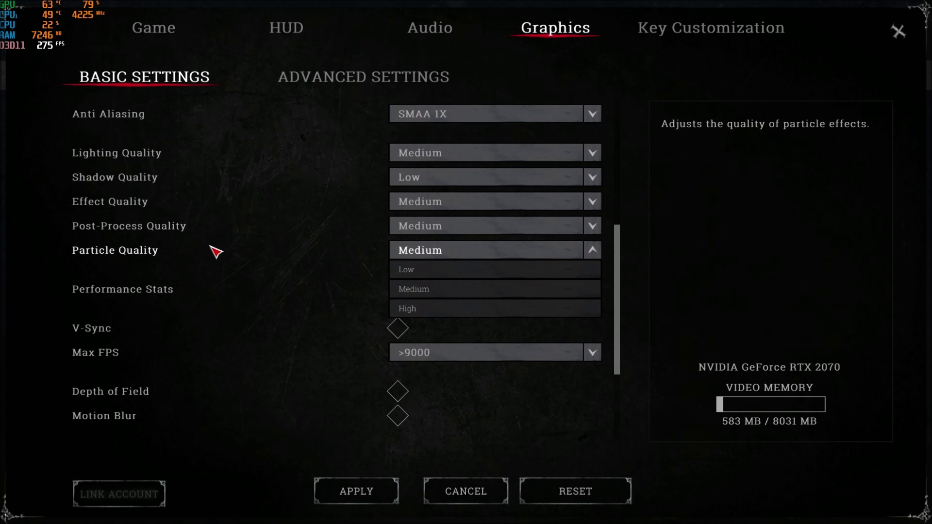
{"action": "left_click", "coordinate": [28, 262]}
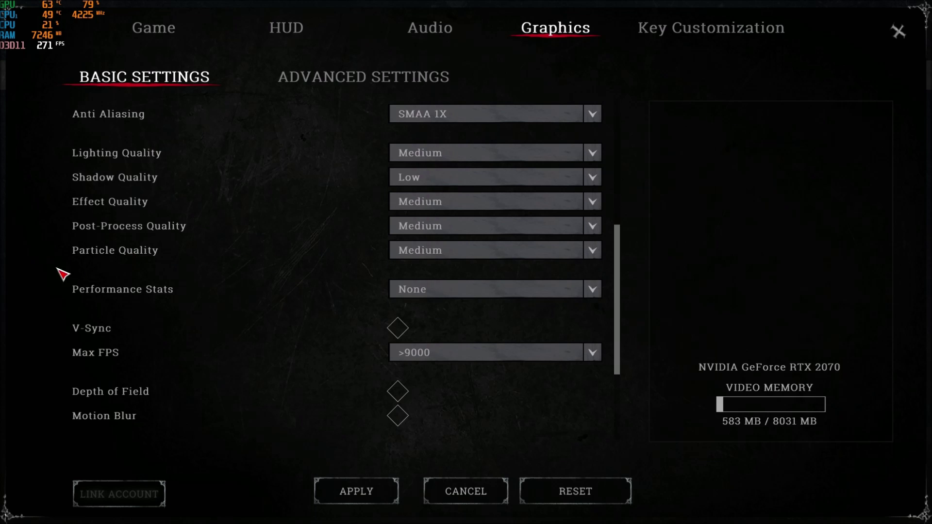
{"action": "left_click", "coordinate": [454, 254]}
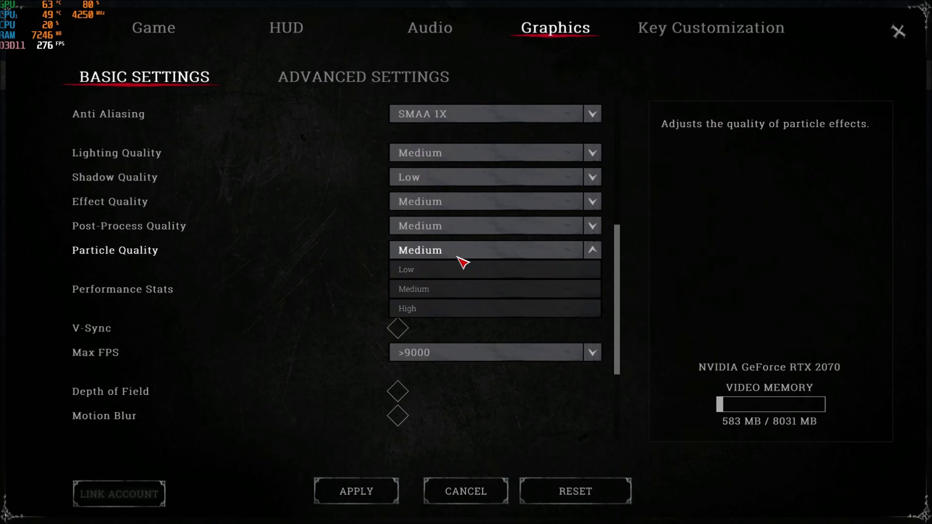
{"action": "left_click", "coordinate": [13, 283]}
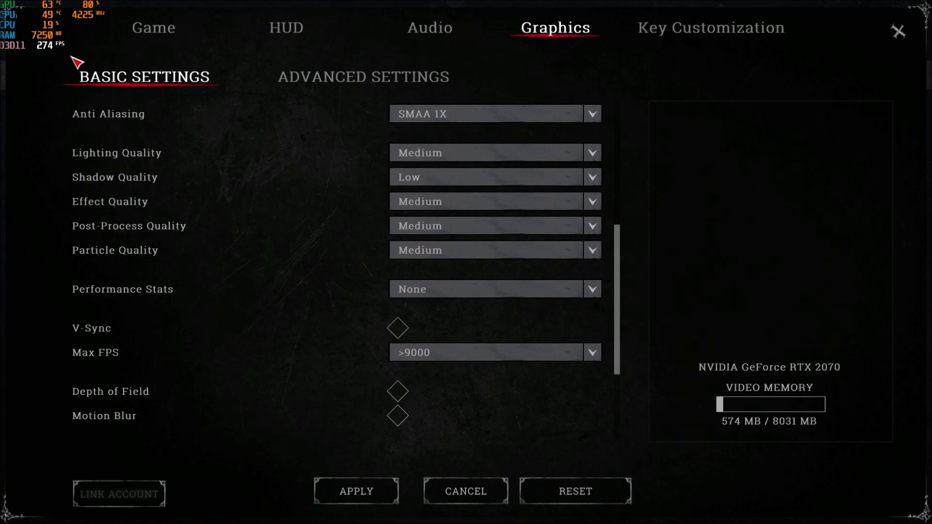
{"action": "left_click", "coordinate": [347, 86]}
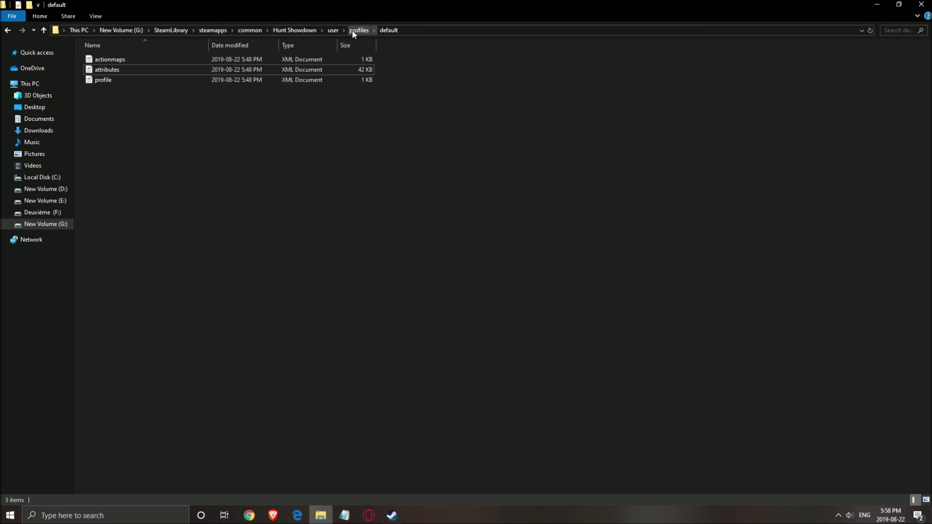
Step: Open the attributes XML file from Hunt Showdown's default profile folder in Notepad++
{"action": "left_click", "coordinate": [109, 70]}
{"action": "right_click", "coordinate": [108, 72]}
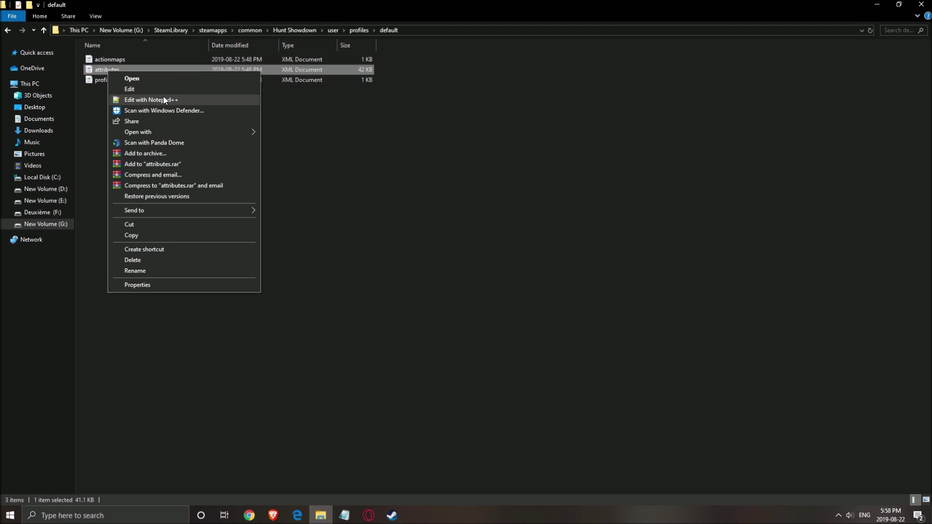
{"action": "left_click", "coordinate": [206, 98]}
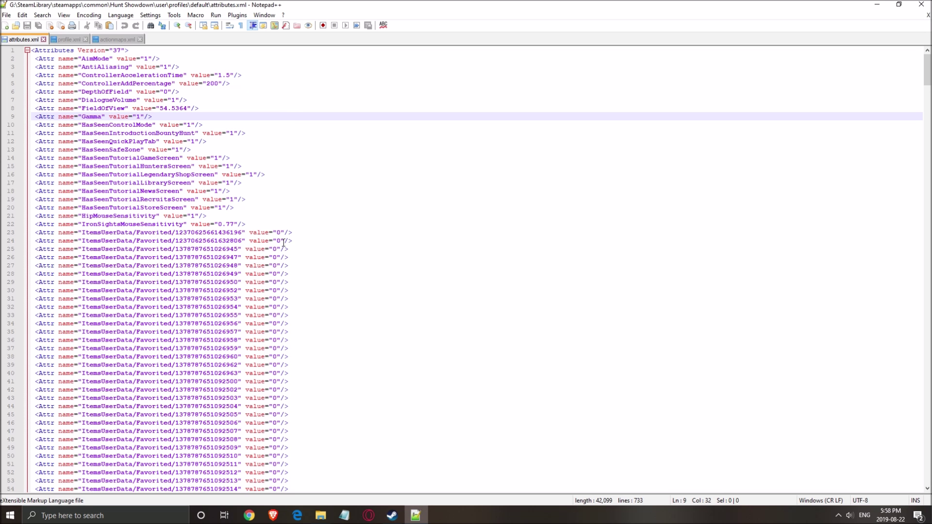
Step: Examine the attribute entries in attributes.xml, highlighting the AntiAliasing and DepthOfField names
{"action": "left_click", "coordinate": [320, 201]}
{"action": "left_click", "coordinate": [215, 101]}
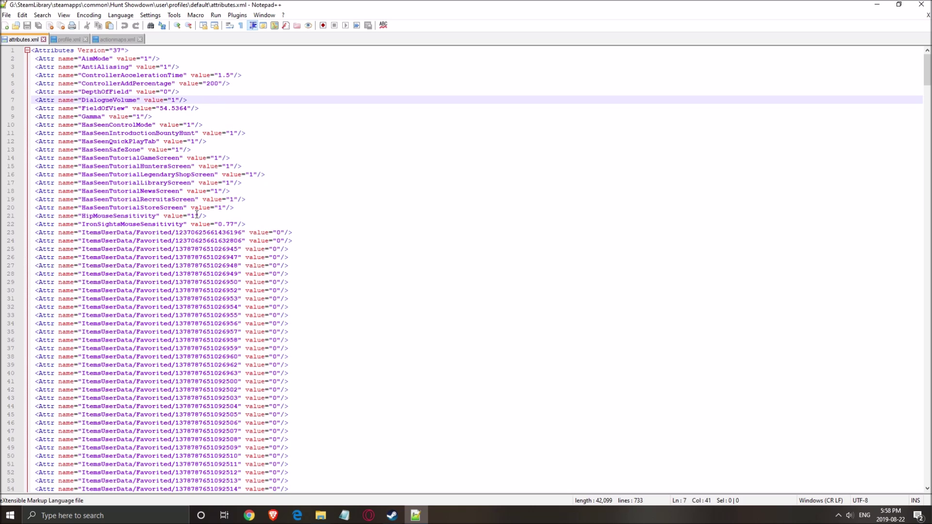
{"action": "left_click", "coordinate": [95, 130]}
{"action": "left_click", "coordinate": [85, 76]}
{"action": "double_click", "coordinate": [105, 67]}
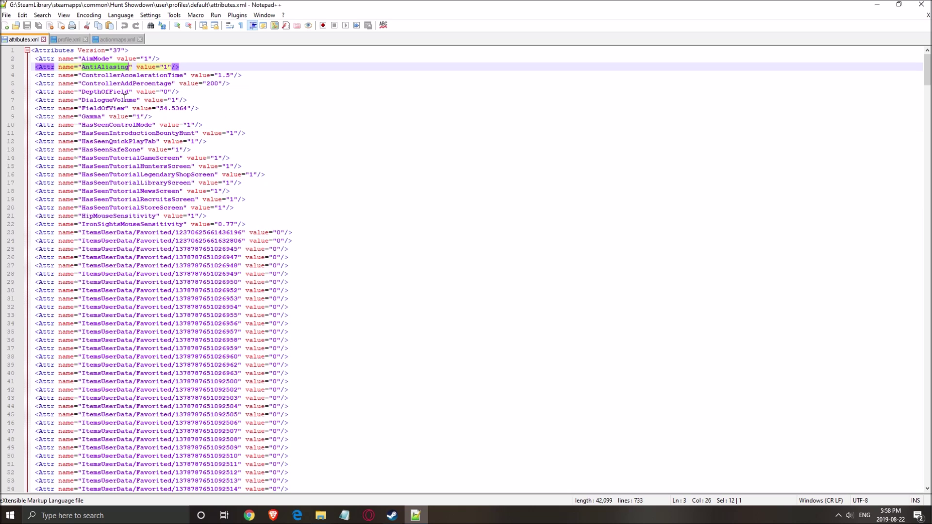
{"action": "double_click", "coordinate": [111, 92]}
{"action": "scroll", "coordinate": [197, 137], "scroll_direction": "down", "scroll_amount": 17}
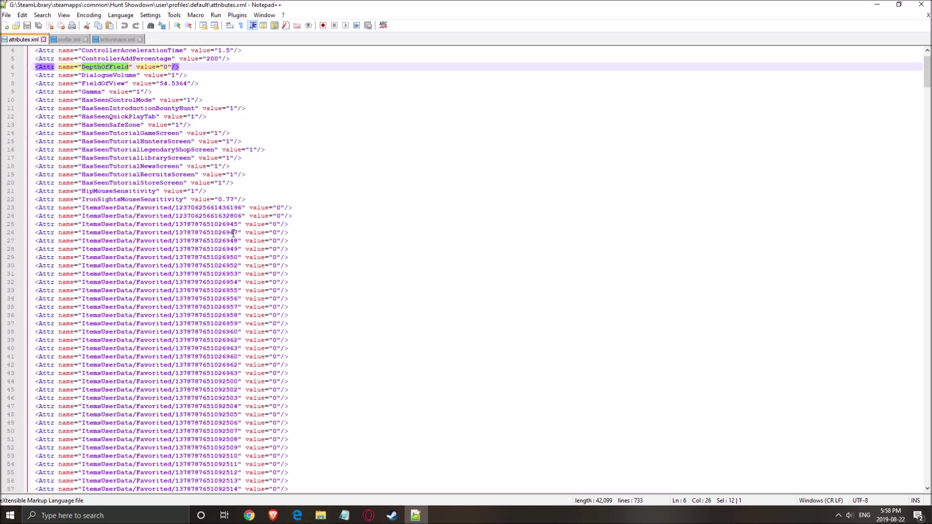
{"action": "scroll", "coordinate": [224, 245], "scroll_direction": "up", "scroll_amount": 17}
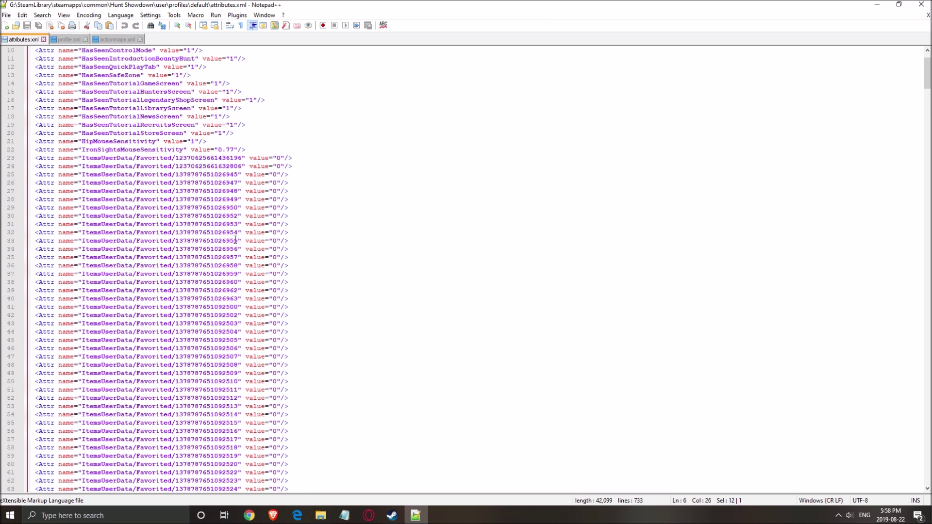
Step: Locate the FieldOfView attribute and highlight the whole-number part of its value
{"action": "left_click", "coordinate": [200, 113]}
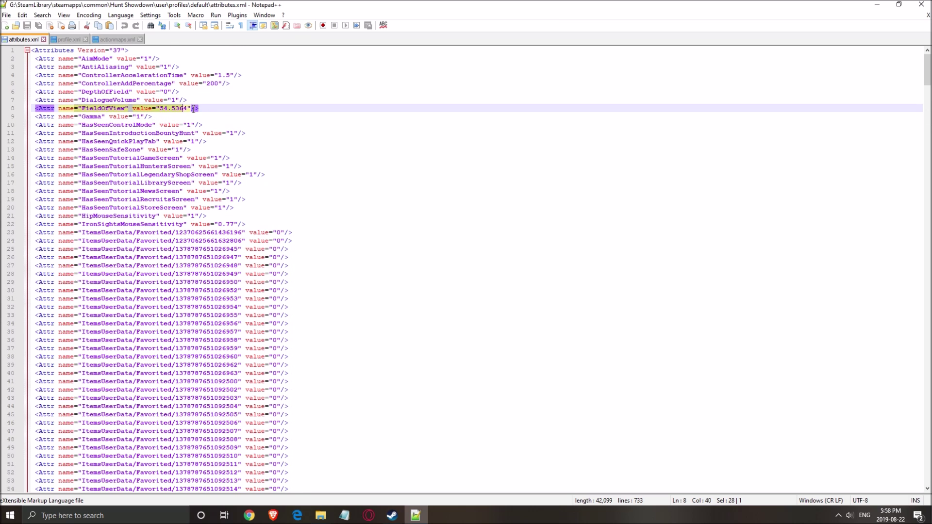
{"action": "double_click", "coordinate": [179, 107]}
{"action": "double_click", "coordinate": [164, 108]}
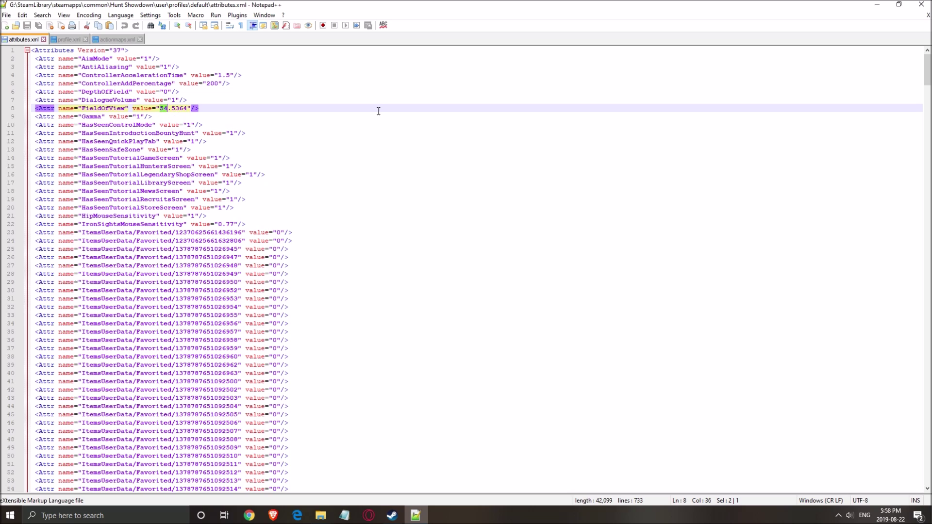